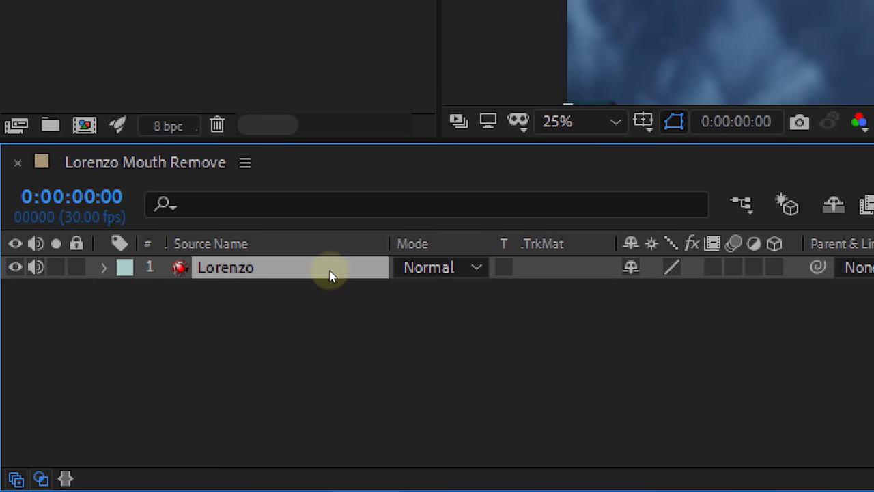
Duplicate the Lorenzo layer, clone-stamp skin over the mouth, and search for the Mocha effect
key("ctrl+d")
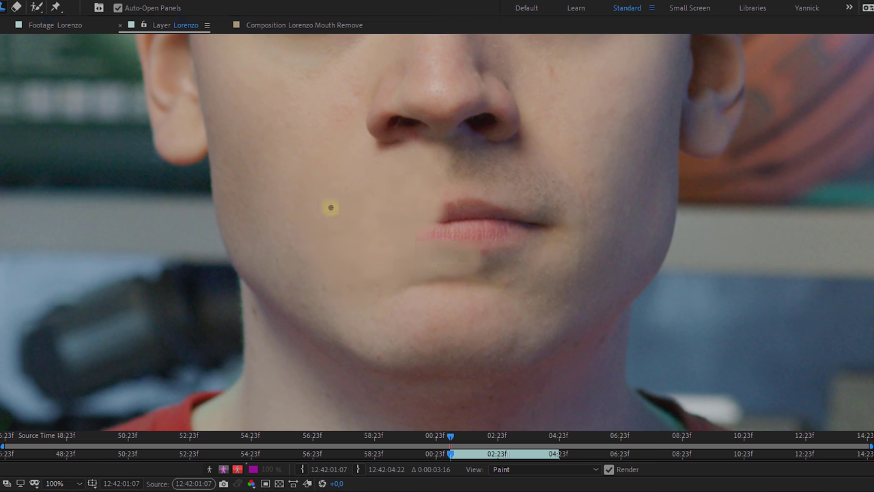
mouse_move(331, 207)
left_mouse_down()
mouse_move(550, 252)
mouse_move(415, 266)
mouse_move(539, 254)
left_mouse_up()
scroll(539, 254, "up", 3)
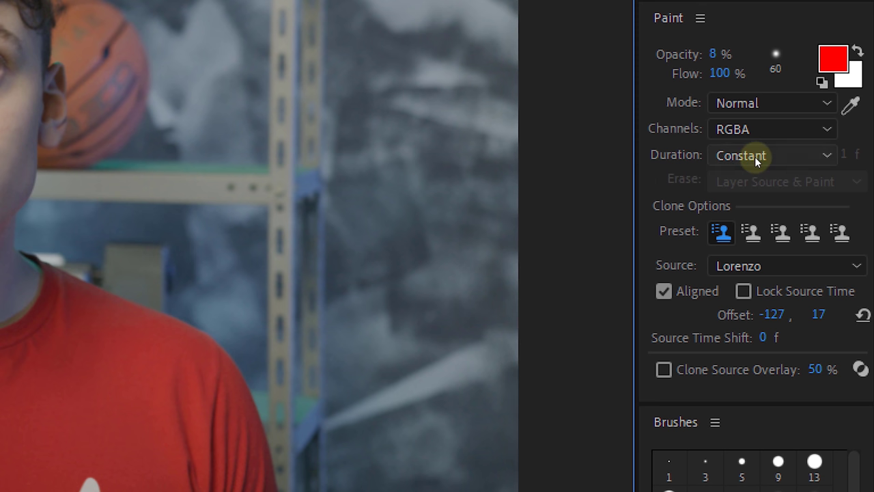
left_click(756, 160)
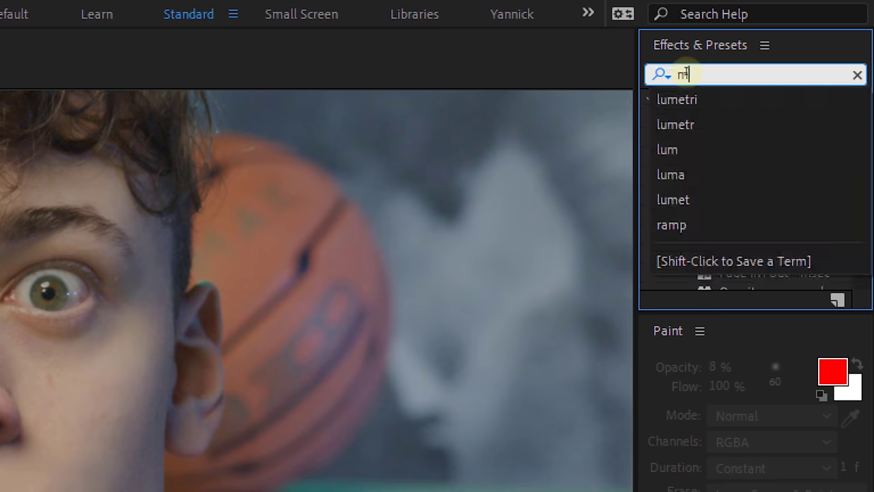
type("och")
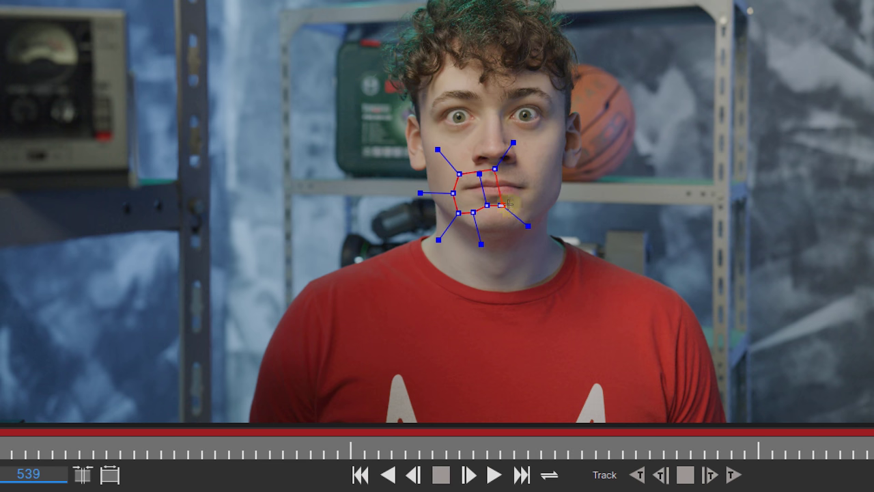
Track the mouth forward in Mocha, create track data, and duplicate the Lorenzo layer
left_click(733, 473)
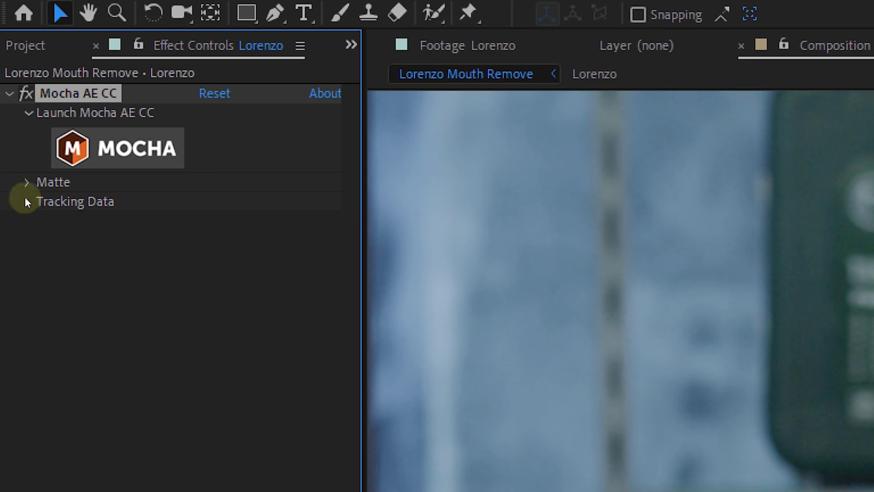
left_click(26, 201)
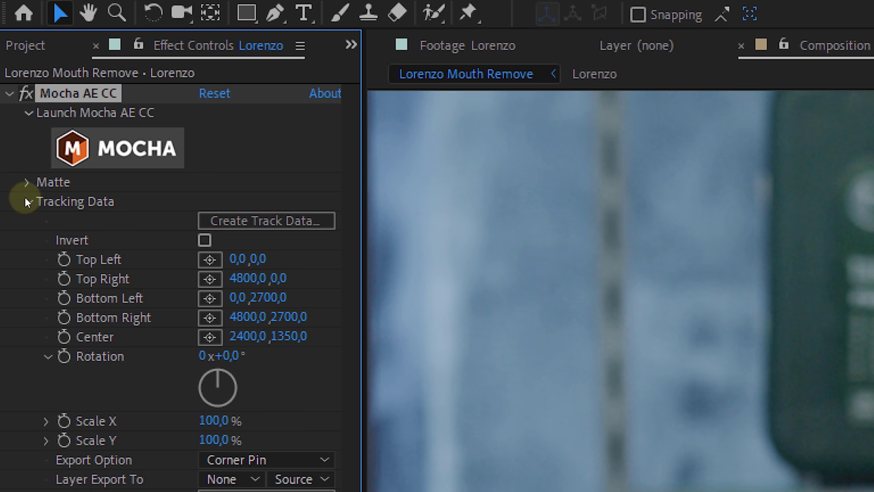
left_click(309, 222)
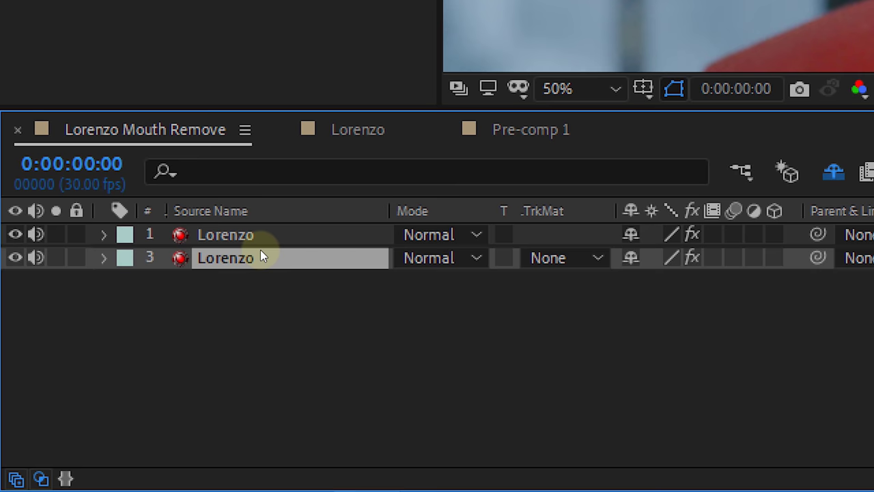
key("shift+d")
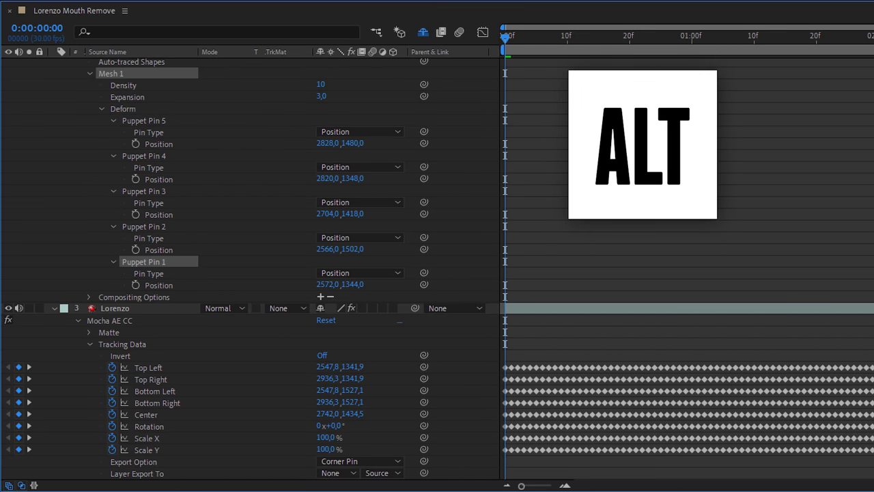
Link Puppet Pins 1–5 by expression to Mocha's Top Left, Bottom Left, Center, Top Right and remaining track points
left_click(136, 284, "alt")
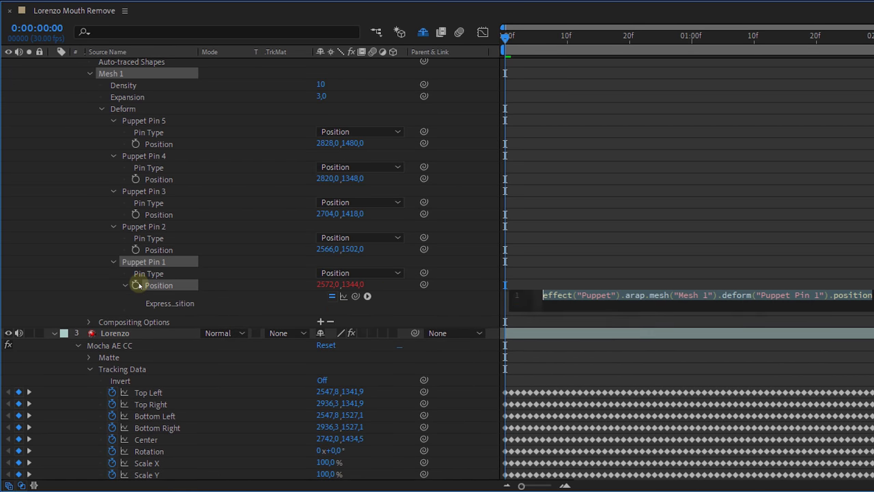
left_click_drag(256, 349, 168, 390)
left_click(136, 249, "alt")
left_click_drag(199, 417, 154, 440)
left_click(136, 215, "alt")
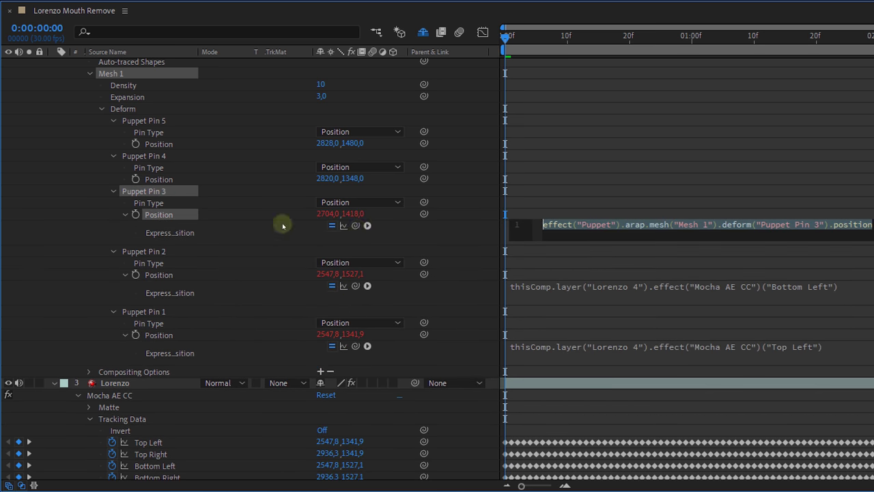
left_click_drag(355, 230, 171, 453)
left_click(136, 142, "alt")
left_click_drag(355, 154, 151, 442)
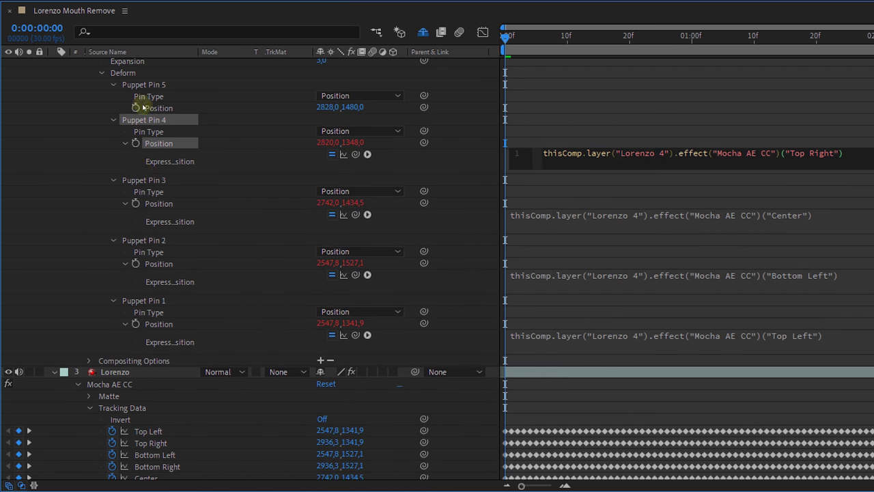
left_click(136, 108, "alt")
left_click_drag(355, 120, 226, 468)
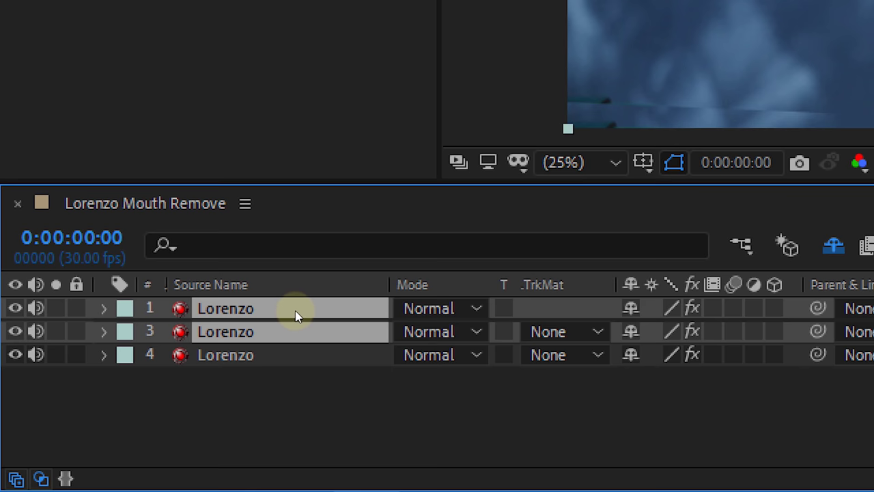
right_click(295, 310)
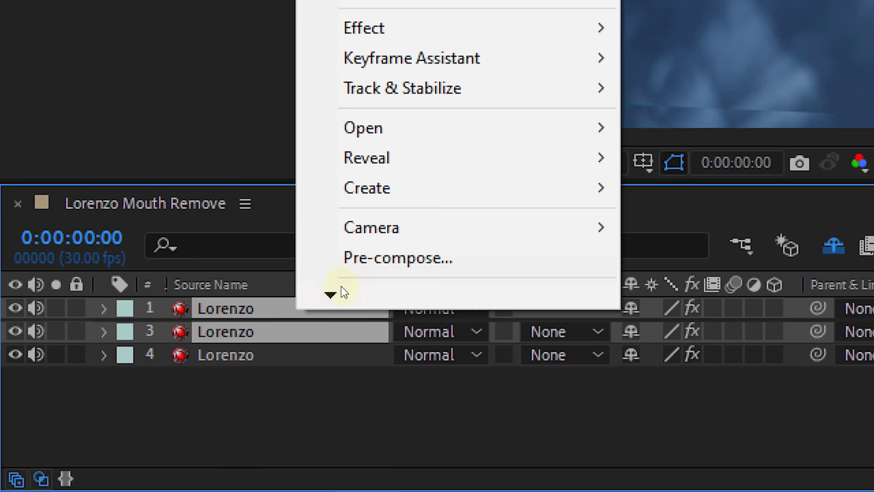
Draw a closed Pen-tool mask around the mouth on the Mouth removed precomp
left_click(566, 239)
left_click(491, 239)
left_click(468, 253)
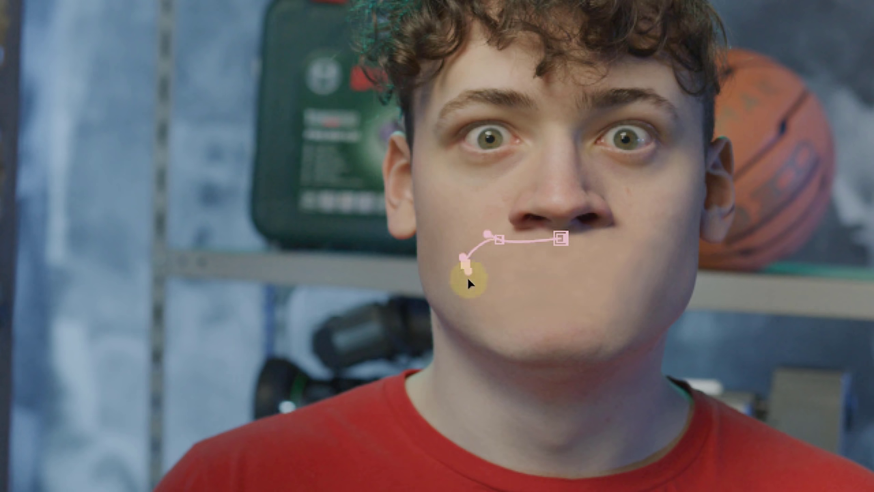
left_click(462, 302)
left_click(546, 335)
left_click(614, 322)
left_click(643, 283)
left_click(566, 239)
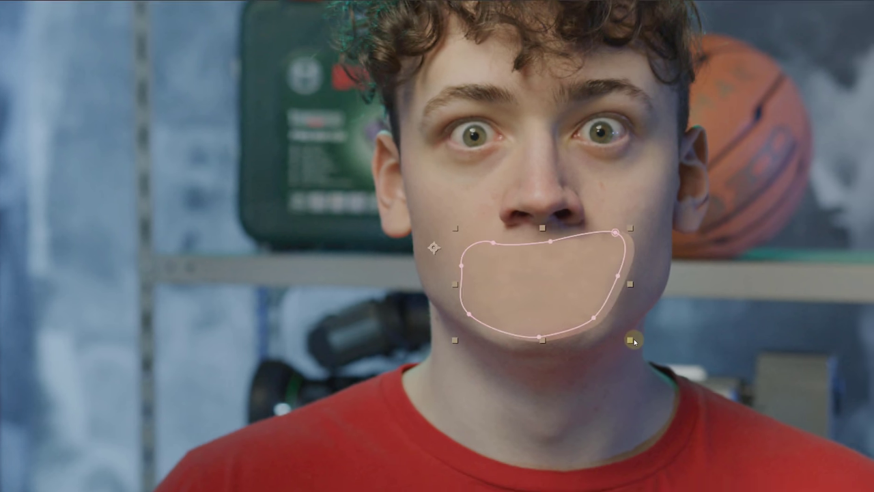
Reshape the mask's lower points, feather it to 48 px, and duplicate the Lorenzo Fire layer
left_click_drag(633, 340, 594, 329)
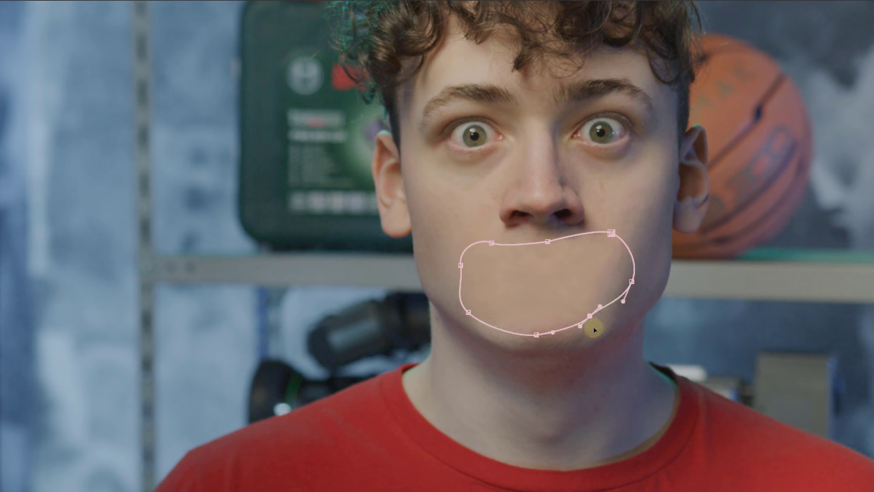
left_click_drag(469, 312, 463, 344)
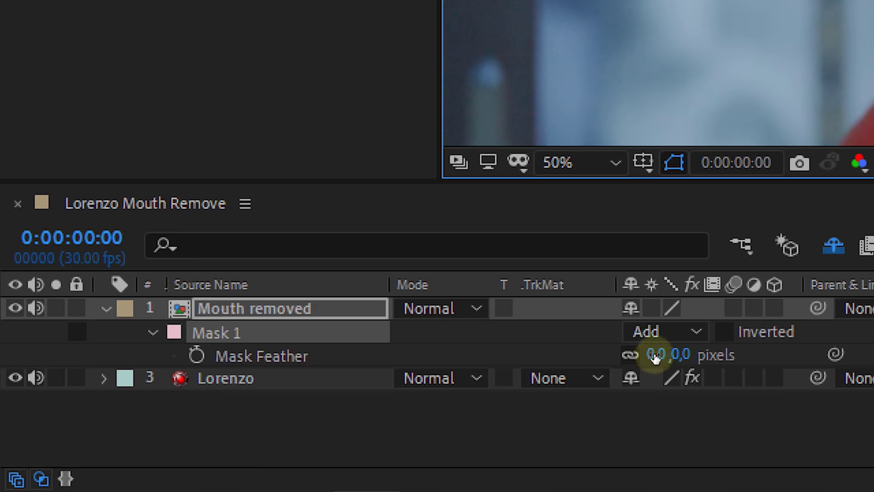
left_click_drag(653, 354, 717, 354)
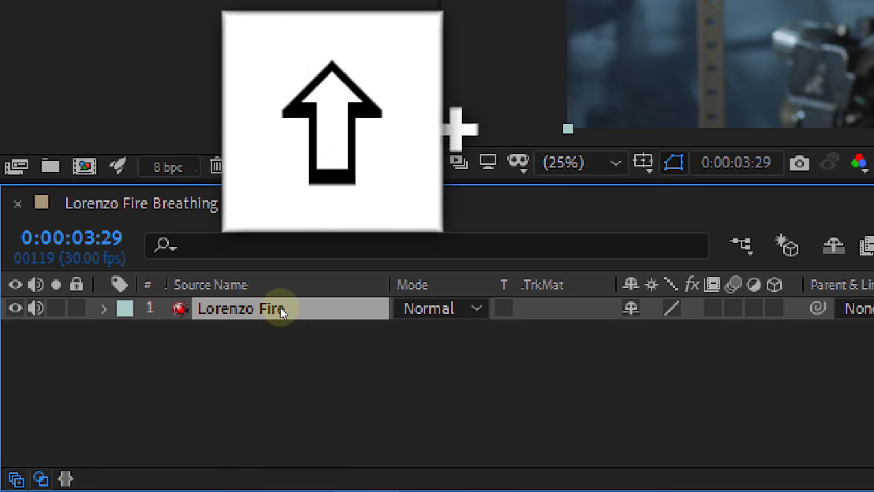
key("shift+d")
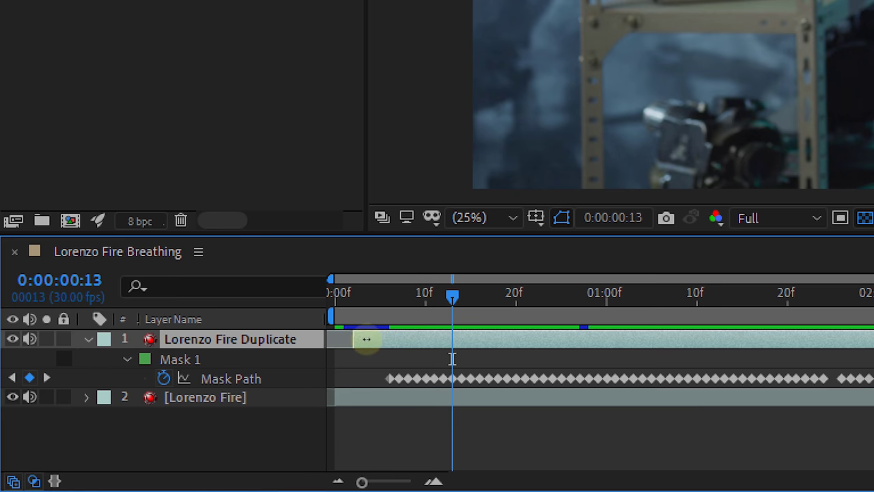
Warm and brighten the mouth with Lumetri temperature and exposure, and centre CC Light Burst 2.5 on it
scroll(601, 361, "right", 5)
scroll(751, 340, "right", 2)
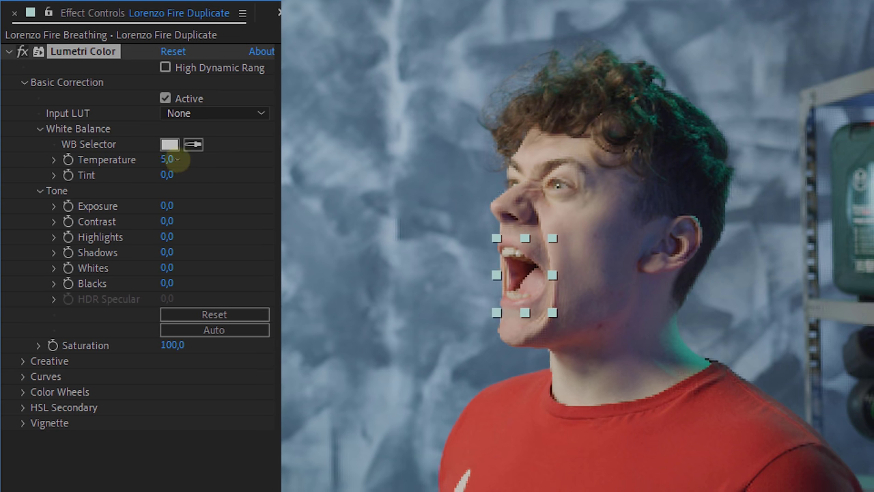
left_click_drag(168, 157, 236, 156)
left_click_drag(167, 205, 204, 201)
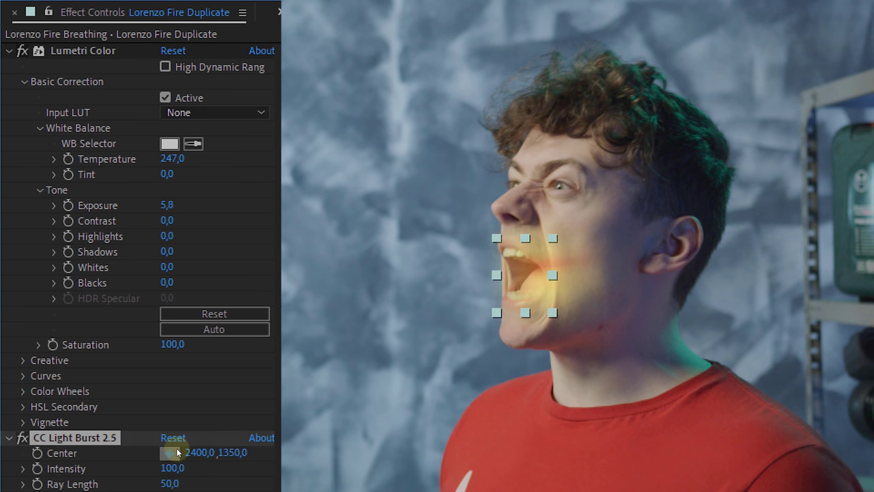
left_click(176, 447)
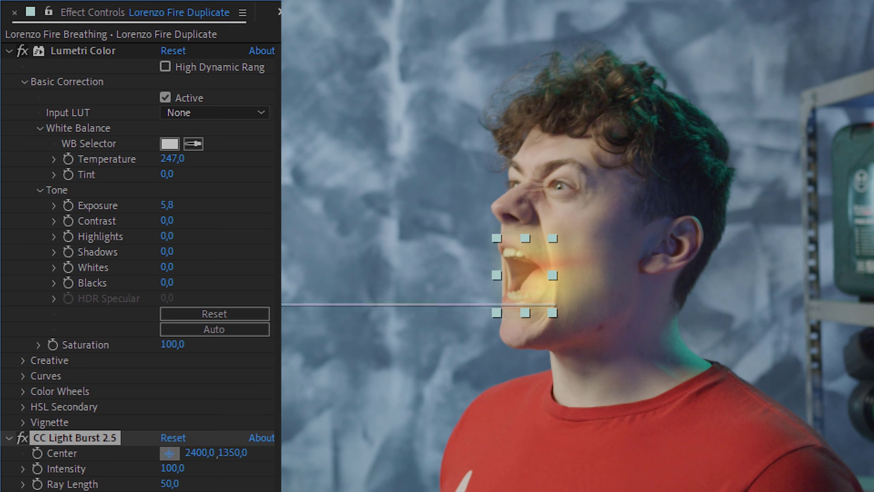
left_click(571, 283)
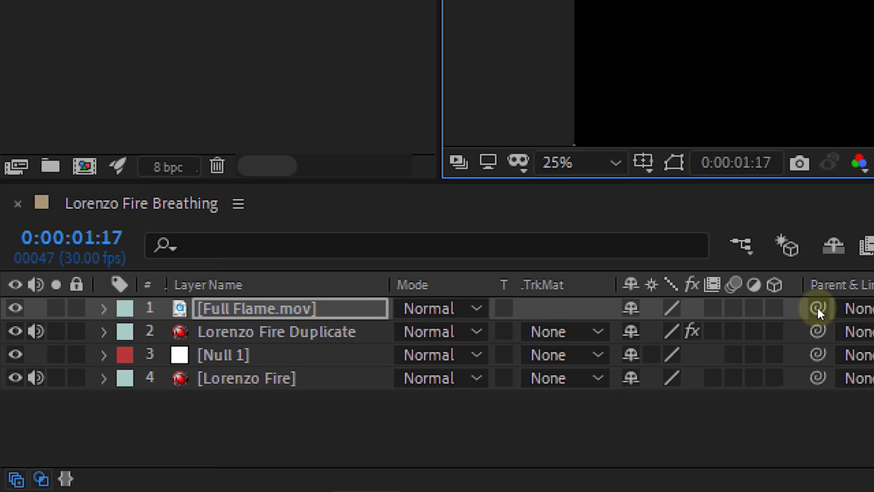
Parent Full Flame.mov to Null 1 and scrub the timeline to check the flame
left_click_drag(817, 307, 380, 347)
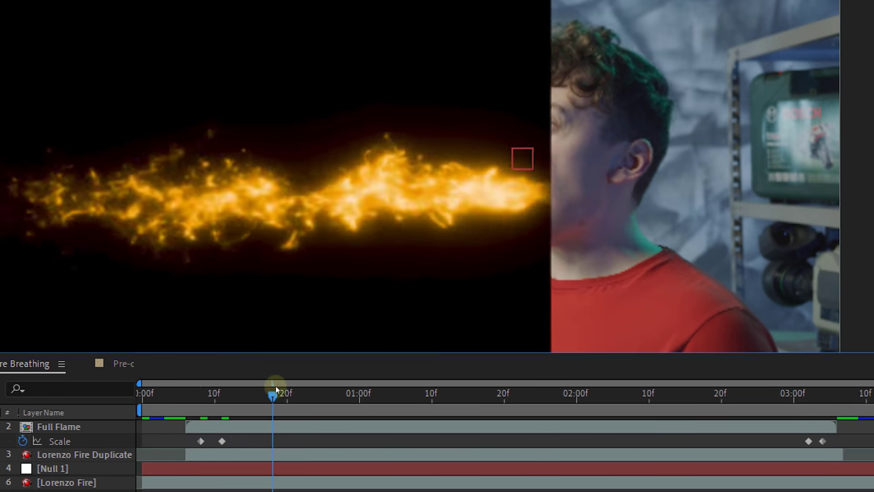
left_click_drag(276, 390, 815, 384)
left_click(313, 420)
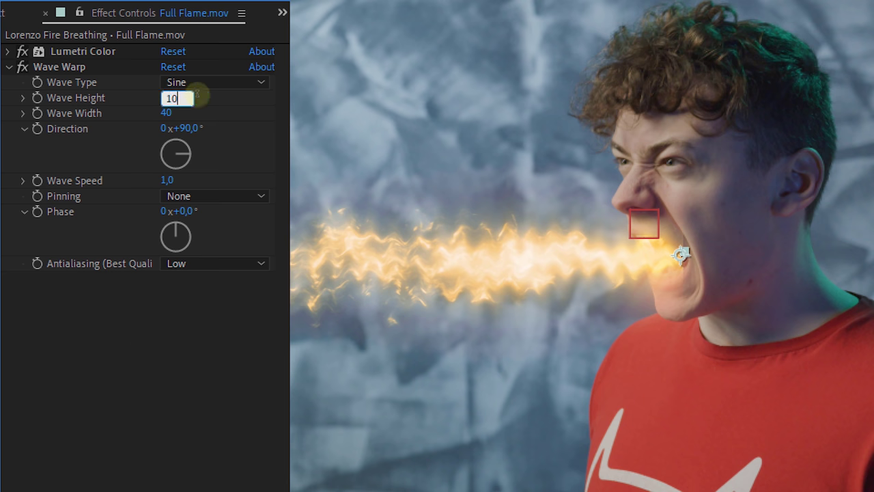
Set Wave Warp to width 8000, direction −2° and speed 1.5
left_click(174, 114)
type("8000")
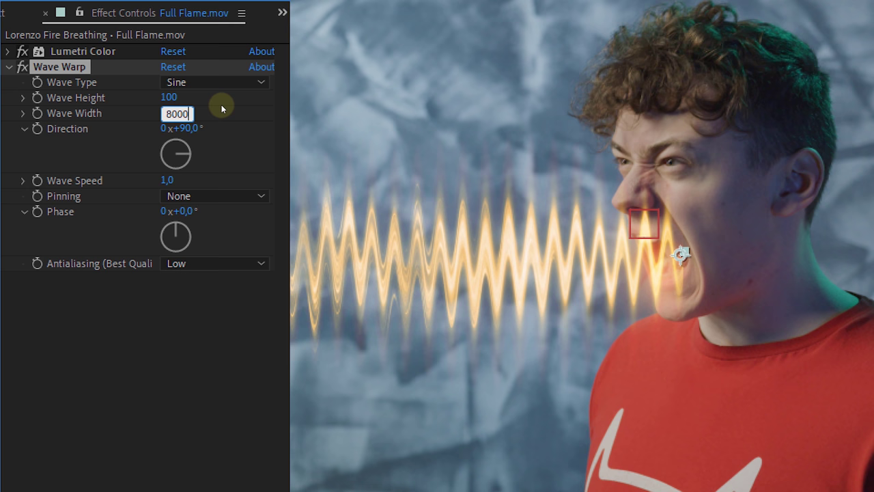
key("Return")
left_click_drag(188, 152, 175, 128)
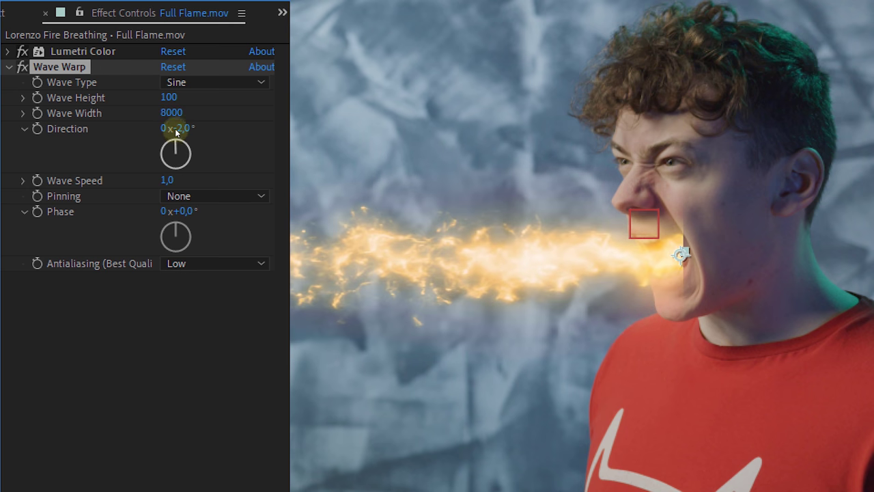
left_click(169, 180)
type("1,5")
left_click(243, 196)
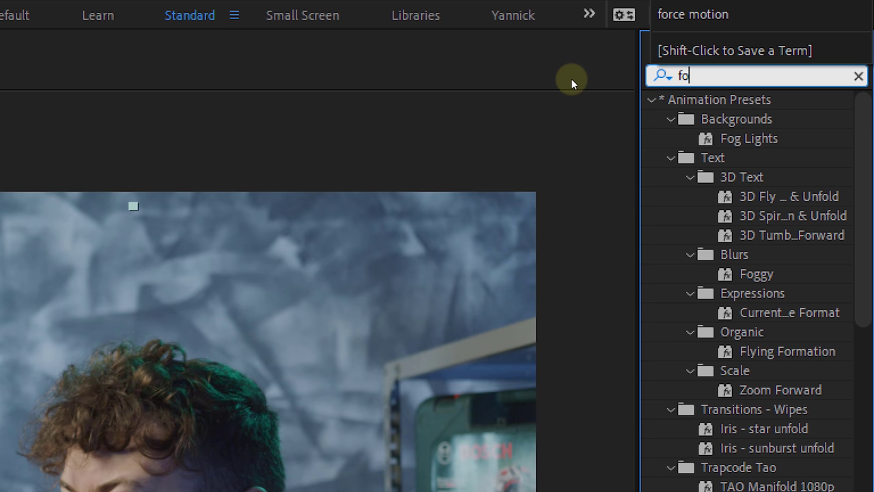
Search Effects & Presets for 'force' to find CC Force Motion Blur
type("rce")
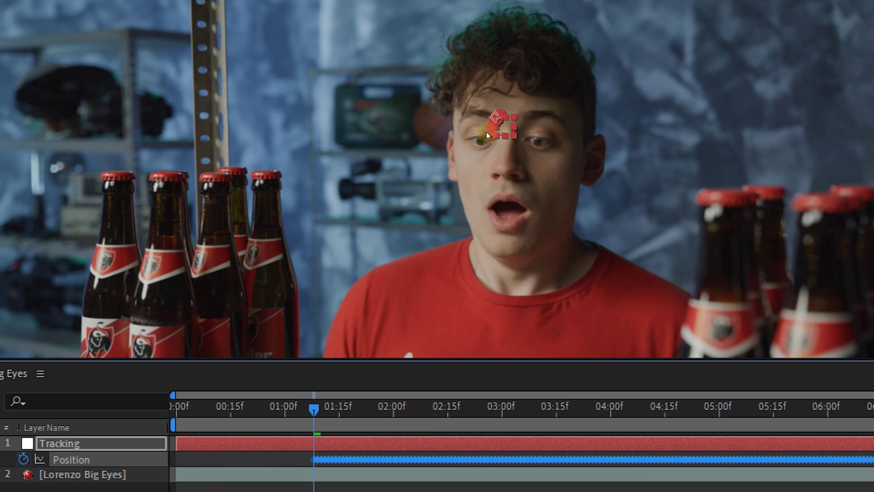
Place the tracker on the left eye and add Bulge with enlarged radii and height 1.4
left_click_drag(489, 132, 477, 148)
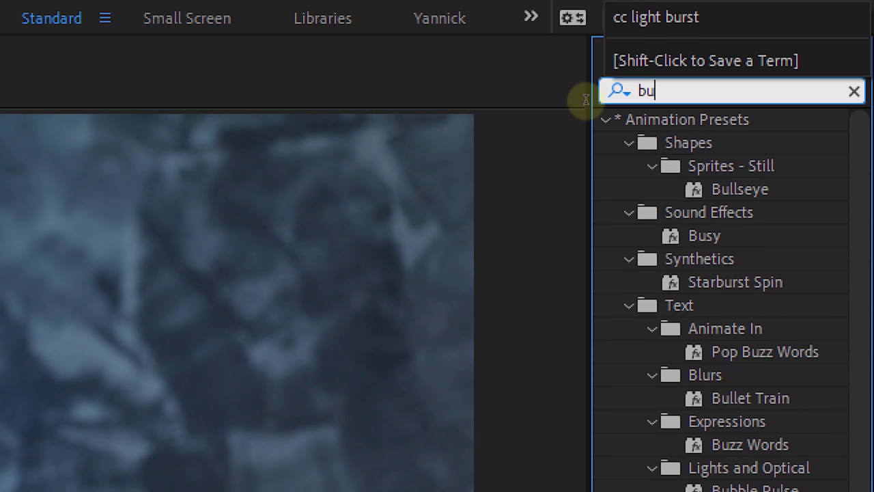
type("lge")
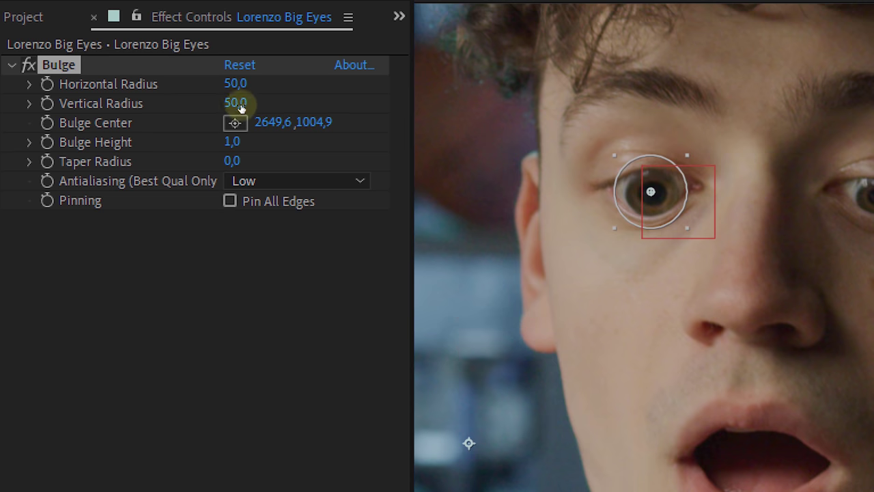
left_click_drag(238, 102, 259, 95)
left_click_drag(232, 141, 241, 142)
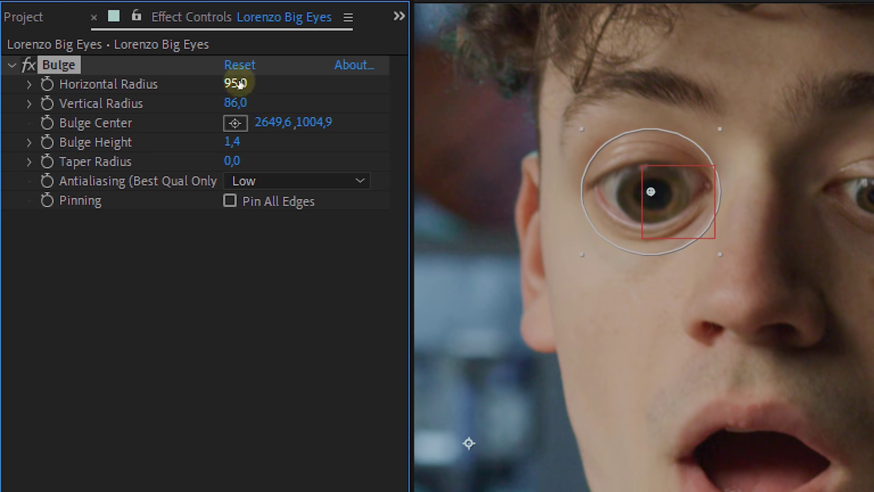
left_click_drag(234, 84, 263, 98)
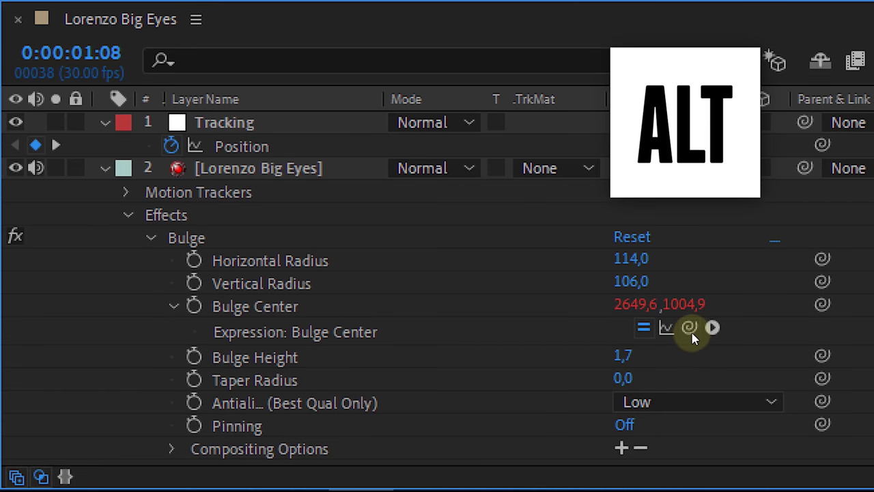
Pick-whip the Bulge Center to the Tracking layer's Position
left_click_drag(689, 327, 269, 146)
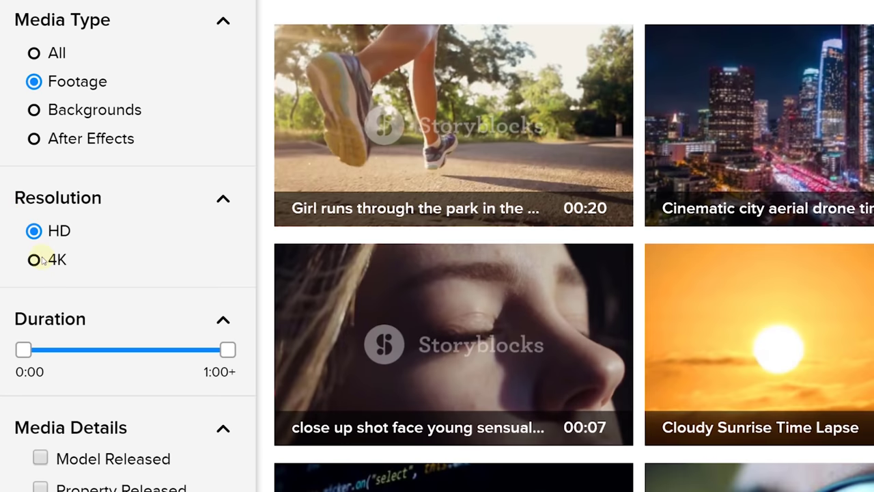
Filter the stock footage search results to 4K only
left_click(34, 259)
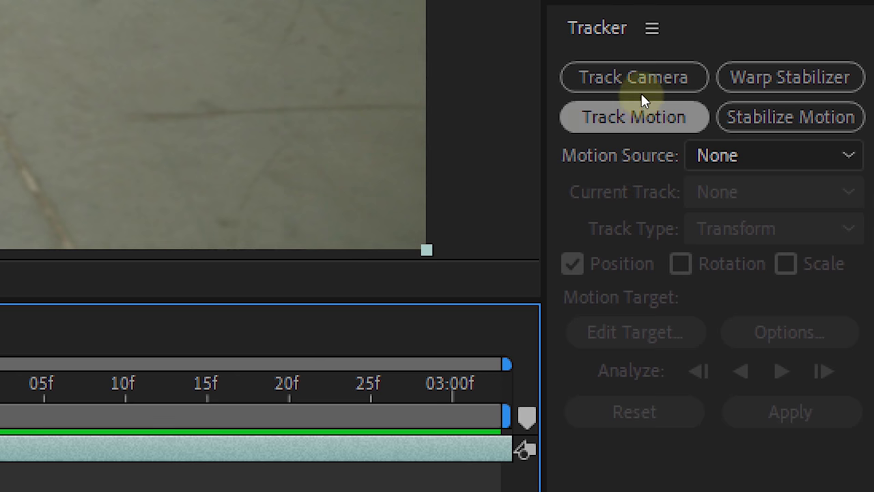
Camera-track the floor footage and create a solid and camera from a floor track point
left_click(641, 76)
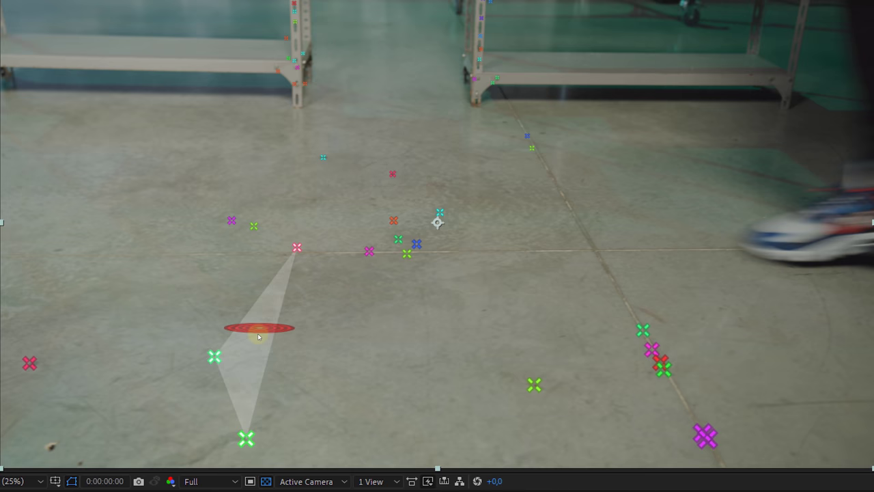
right_click(259, 334)
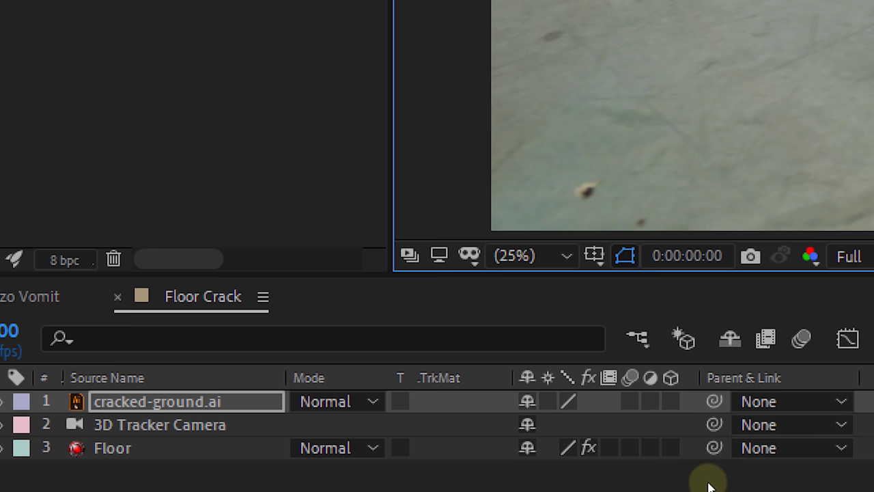
left_click(706, 484)
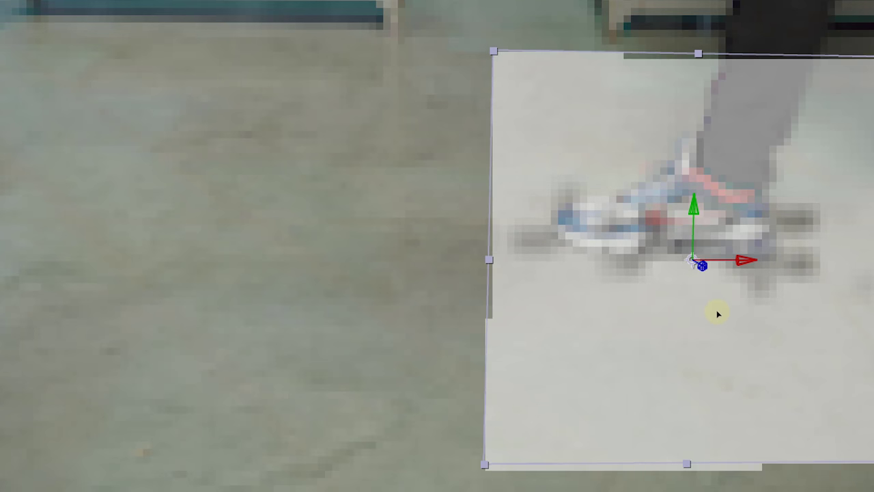
Pre-compose the tracker camera and crack as 'Crack + Camera' in Multiply, with a Floor copy above
right_click(249, 438)
left_click(362, 394)
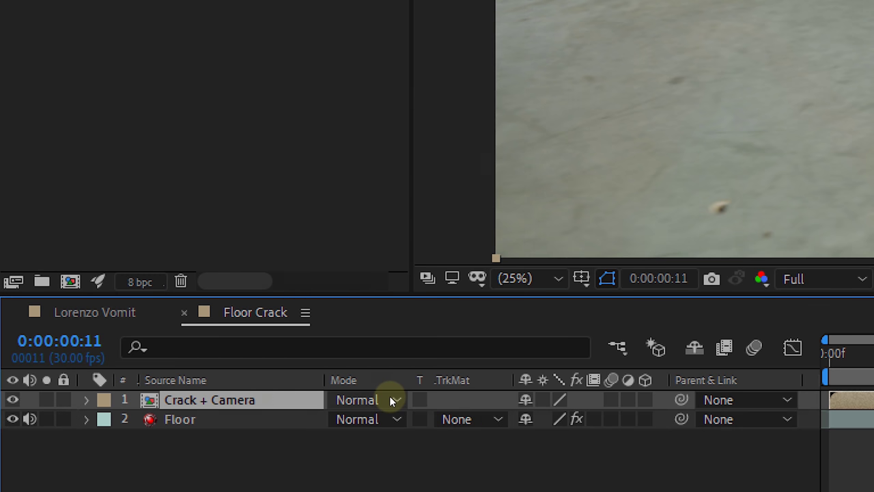
left_click(391, 401)
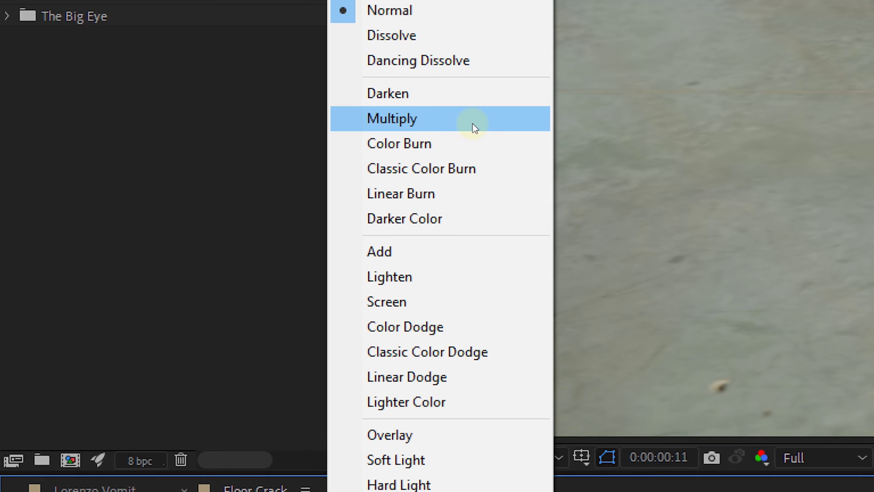
left_click(474, 128)
key("ctrl+d")
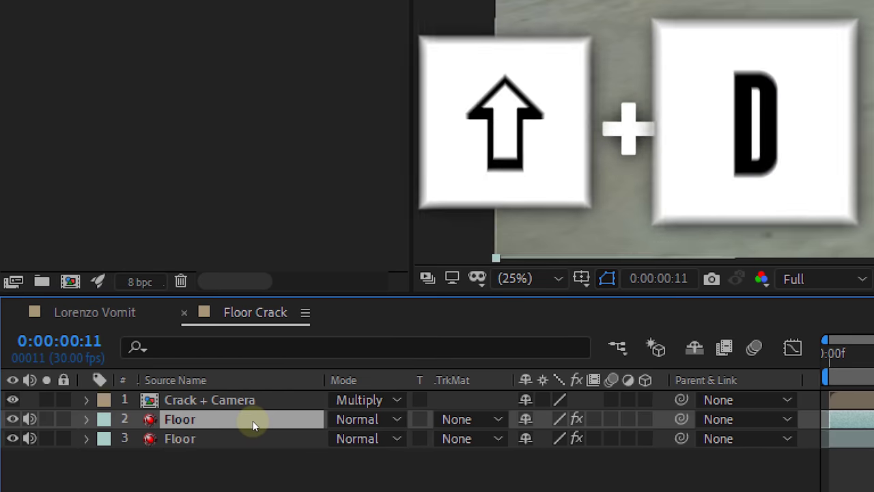
left_click_drag(253, 420, 273, 393)
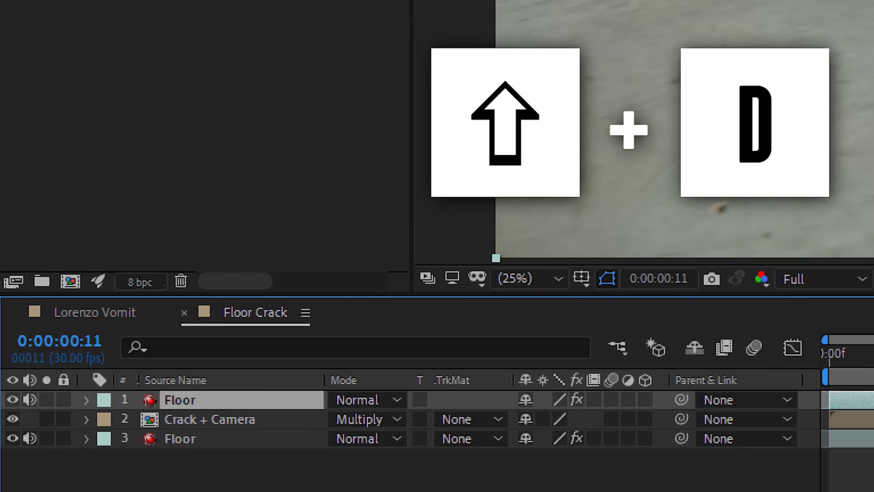